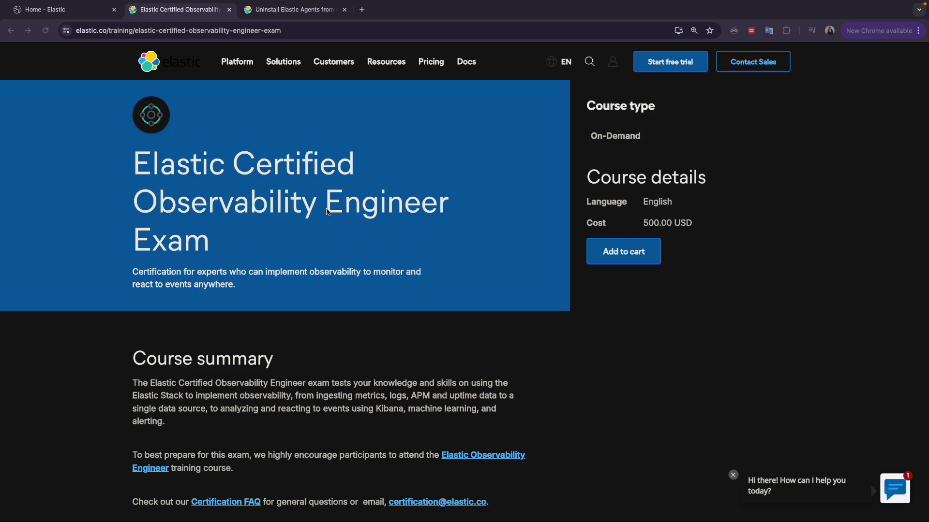
# Step: Review the exam topics and highlight the Logging objective "Install the Elastic Agent to collect logs"
pyautogui.scroll(-12, 242, 234)
pyautogui.scroll(2, 241, 246)
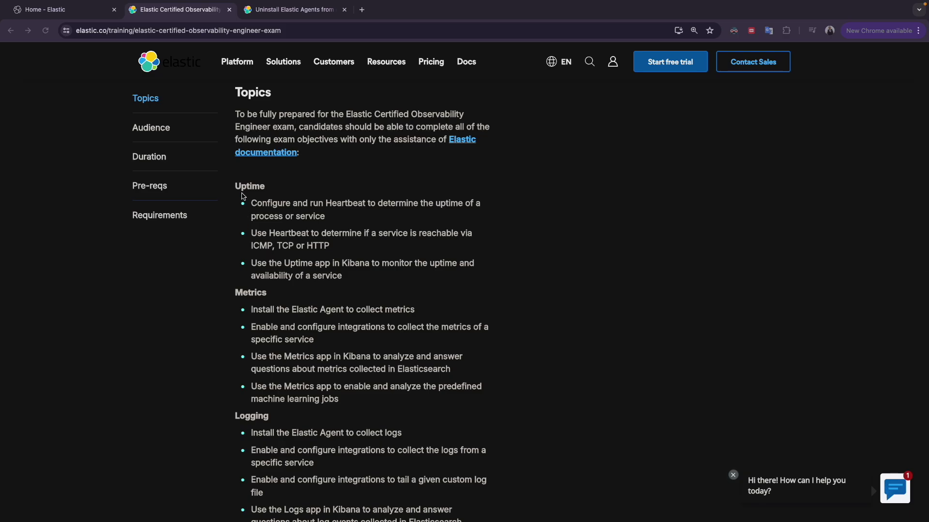
pyautogui.scroll(-2, 278, 371)
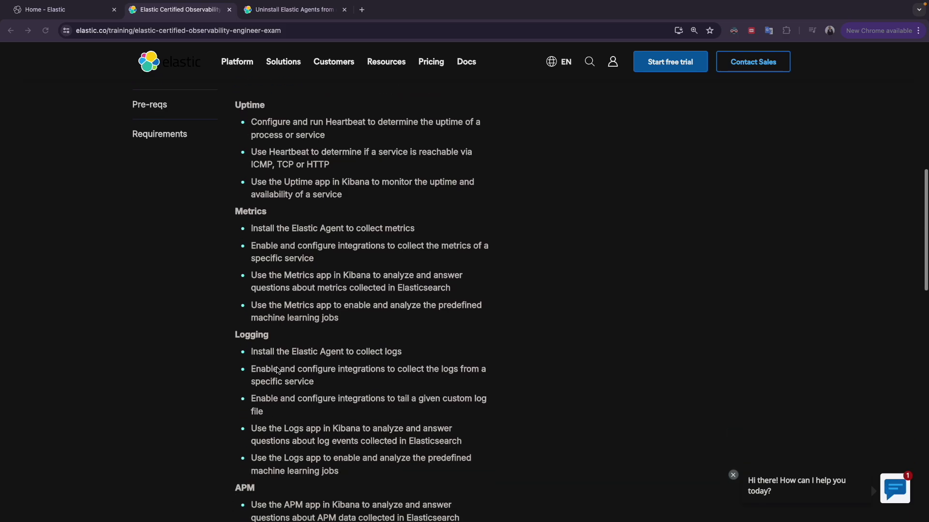
pyautogui.scroll(-1, 278, 371)
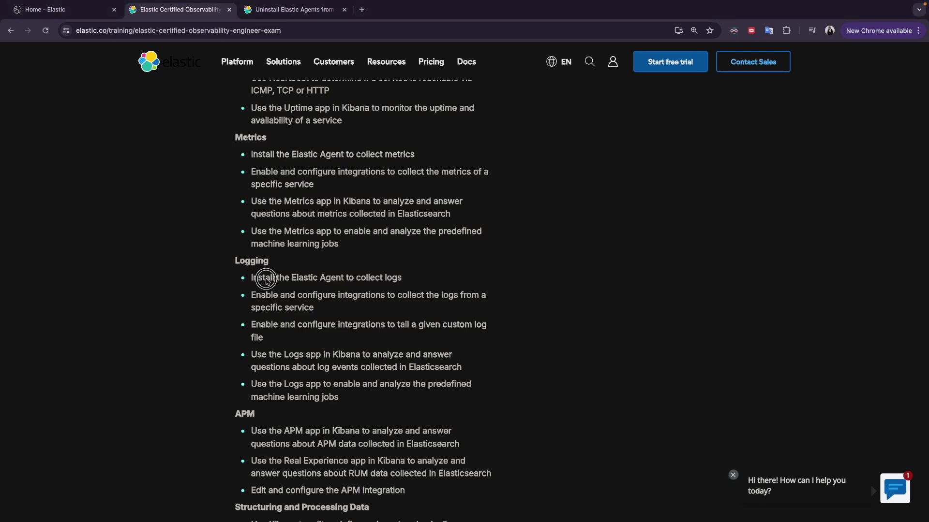
pyautogui.click(257, 278)
pyautogui.moveTo(258, 278); pyautogui.dragTo(394, 286)
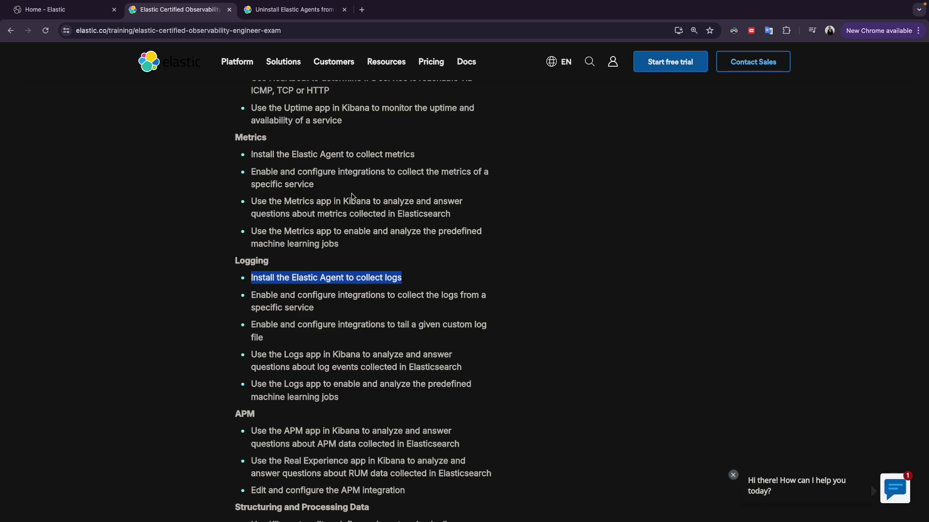
# Step: Switch to the Elastic home page and open Fleet's list of agents
pyautogui.click(70, 9)
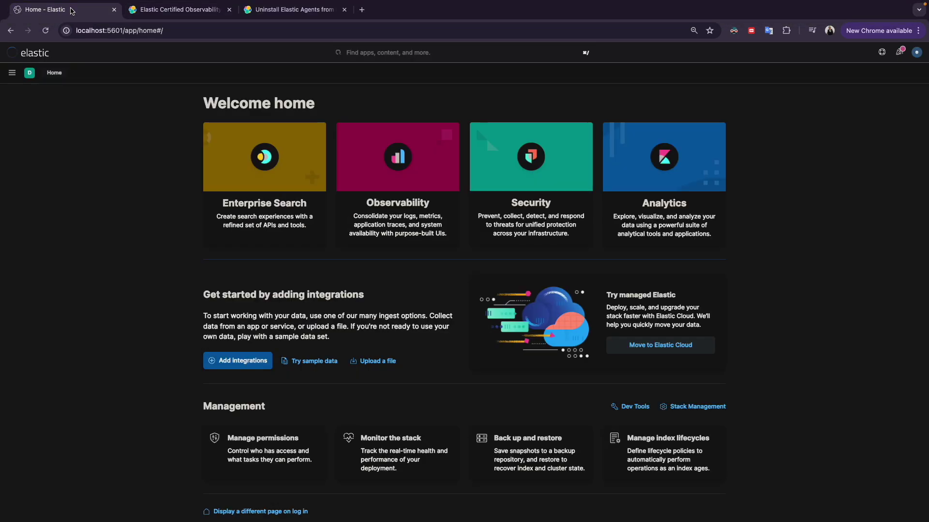
pyautogui.click(12, 72)
pyautogui.scroll(-6, 29, 290)
pyautogui.scroll(6, 29, 338)
pyautogui.click(15, 391)
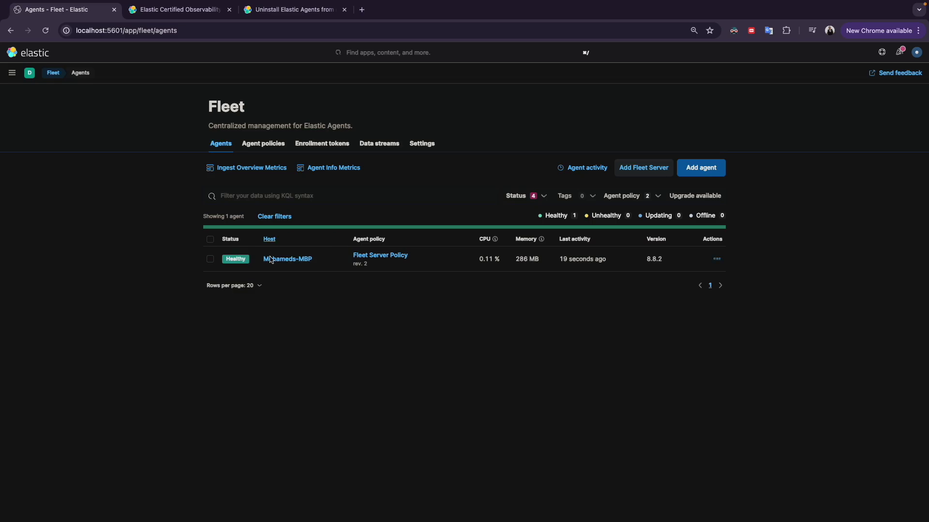
# Step: Return to the exam topics and highlight the Elastic Agent installation objectives under Metrics and Logging
pyautogui.click(221, 12)
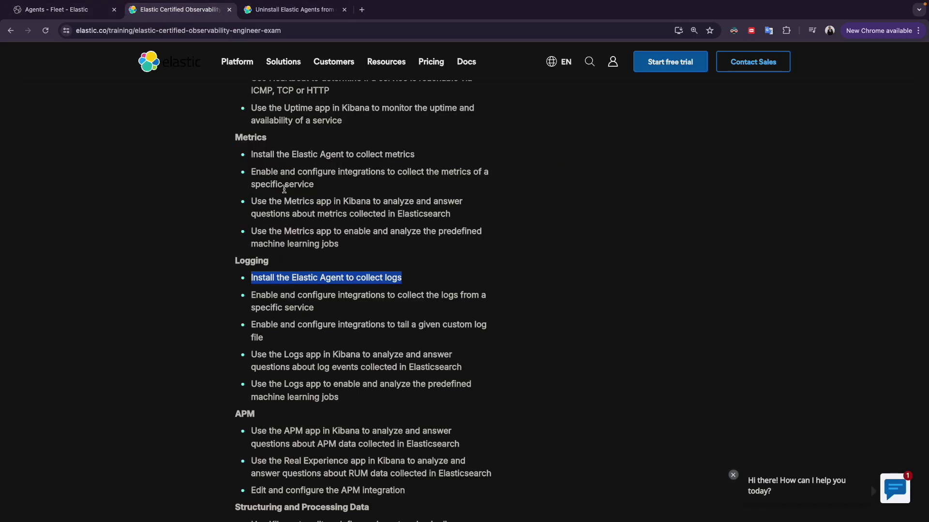
pyautogui.scroll(2, 283, 211)
pyautogui.moveTo(250, 246); pyautogui.dragTo(411, 245)
pyautogui.moveTo(250, 369); pyautogui.dragTo(406, 369)
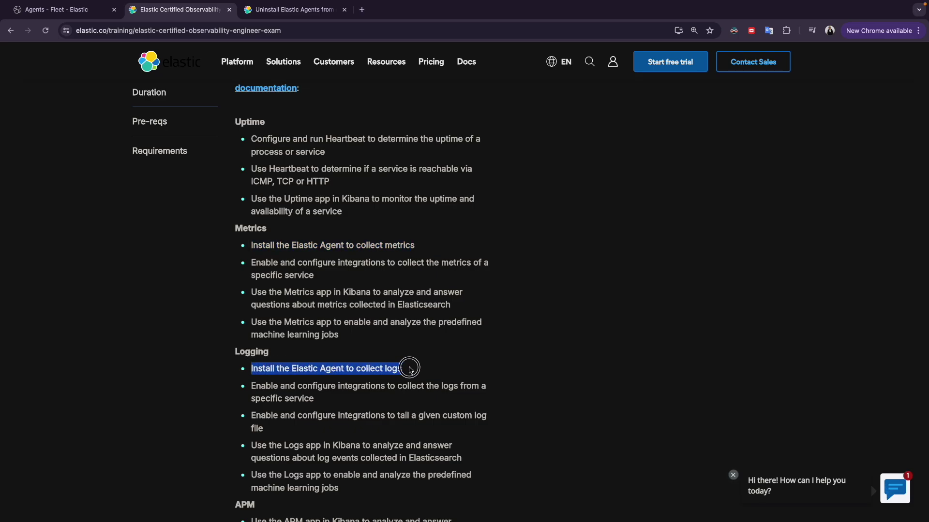
# Step: Unenroll the Fleet Server Policy agent from Fleet, forcing immediate removal without waiting for its last data
pyautogui.click(95, 19)
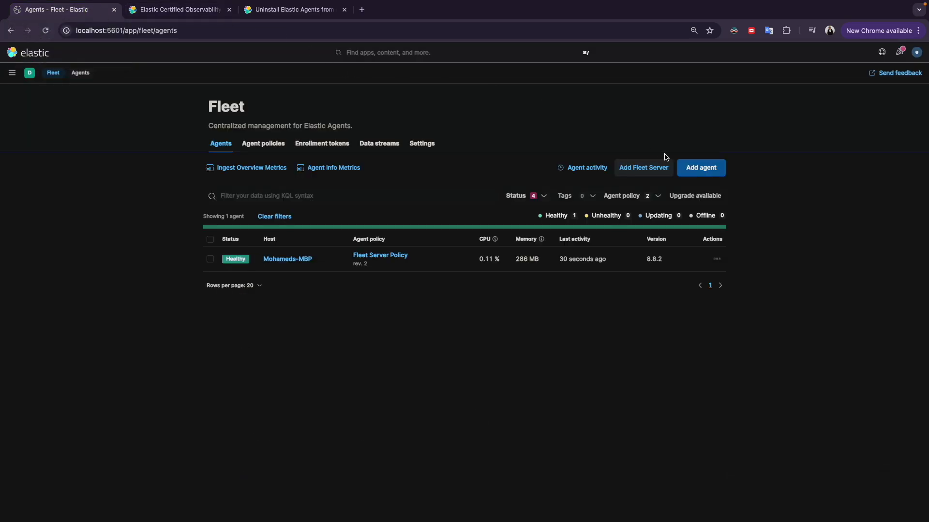
pyautogui.click(716, 259)
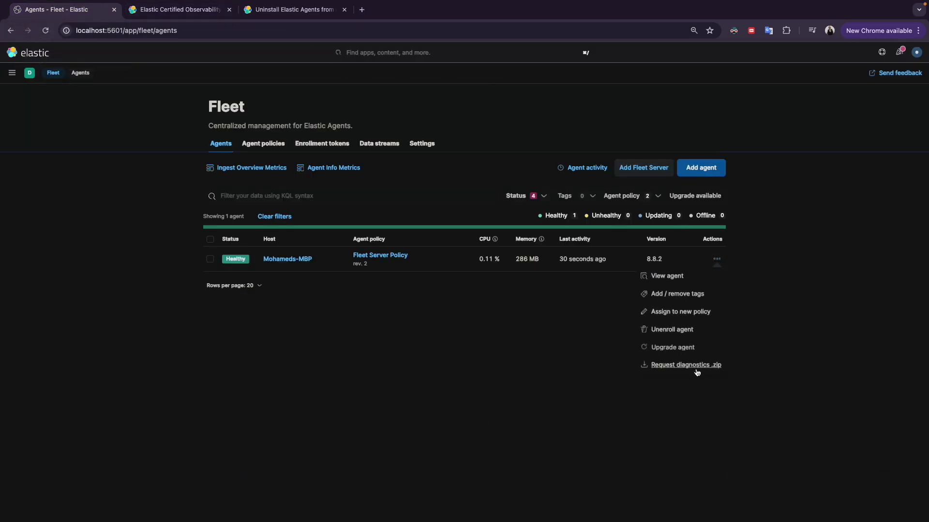
pyautogui.click(665, 334)
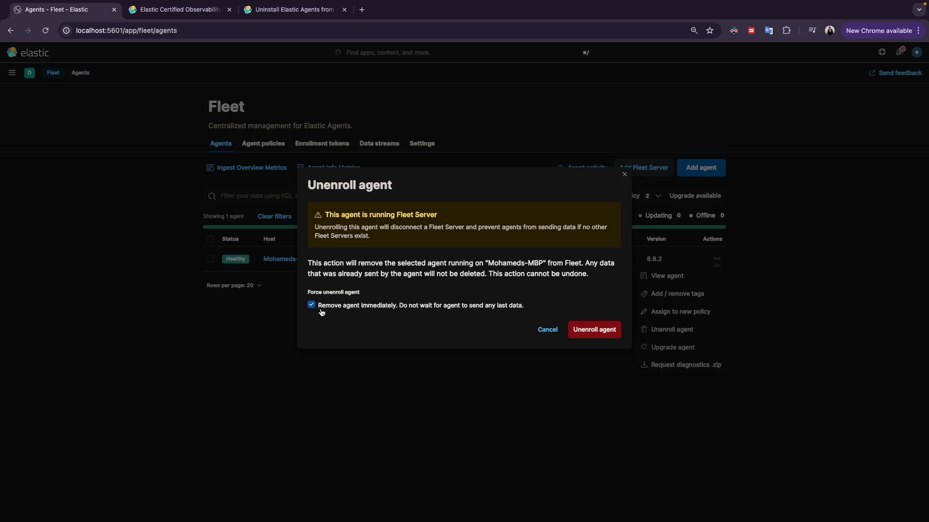
pyautogui.click(593, 330)
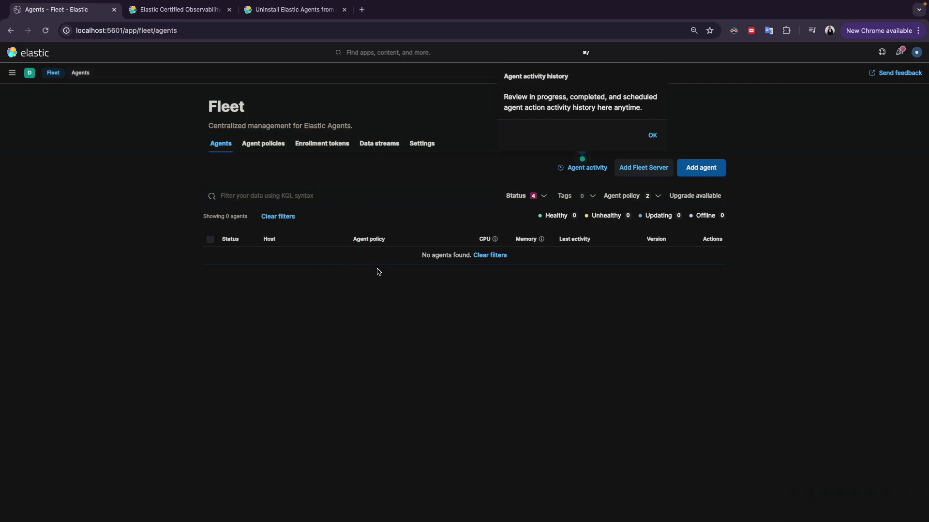
# Step: Open the "Uninstall Elastic Agents from edge hosts" documentation and switch the guide to version 8.8
pyautogui.click(289, 11)
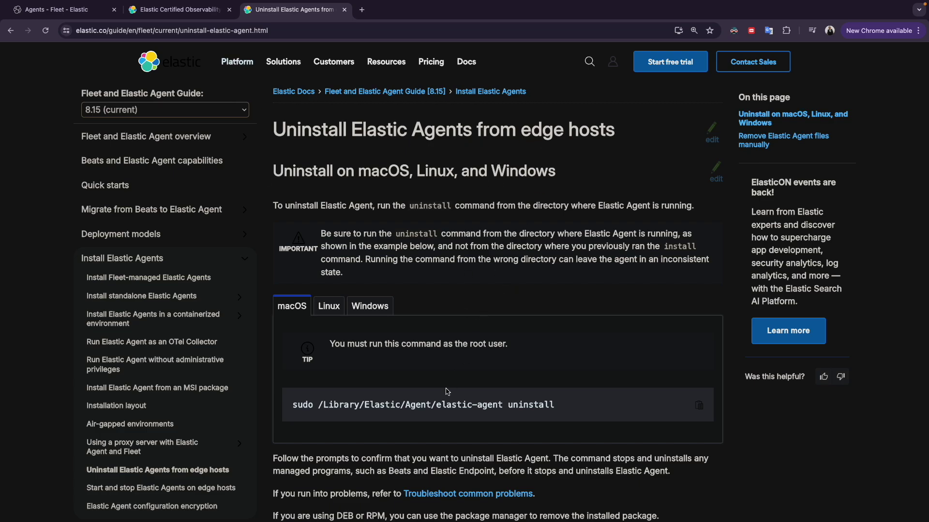
pyautogui.click(232, 111)
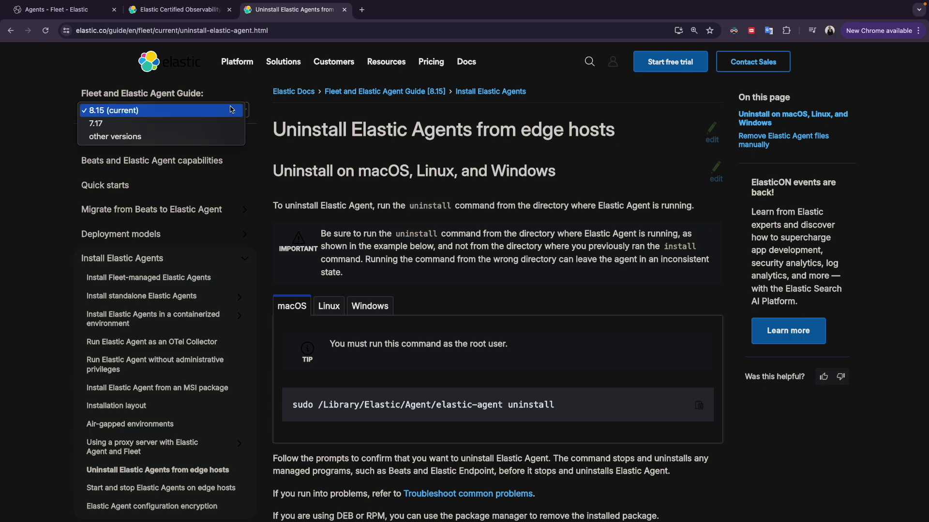
pyautogui.click(173, 137)
pyautogui.click(177, 119)
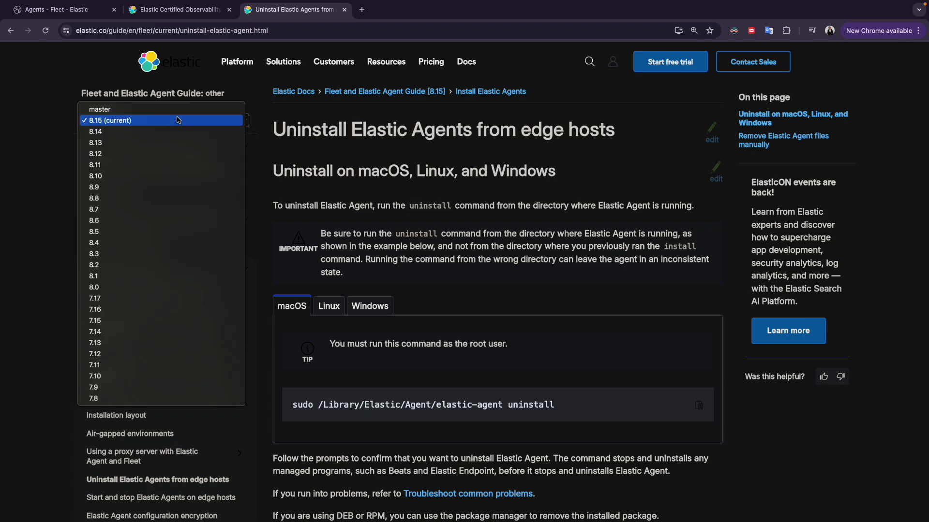
pyautogui.click(131, 198)
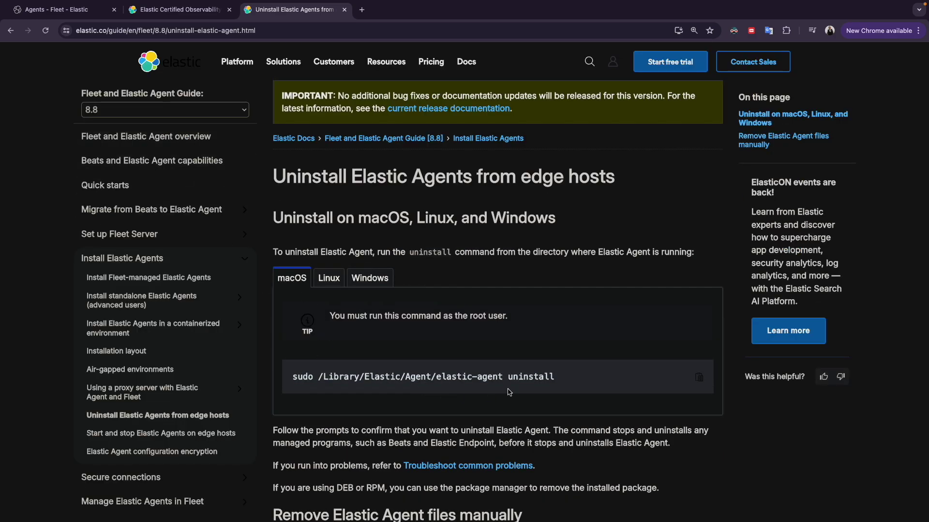
# Step: Look through the uninstall instructions per operating system and copy the macOS uninstall command
pyautogui.click(293, 284)
pyautogui.click(325, 278)
pyautogui.click(372, 280)
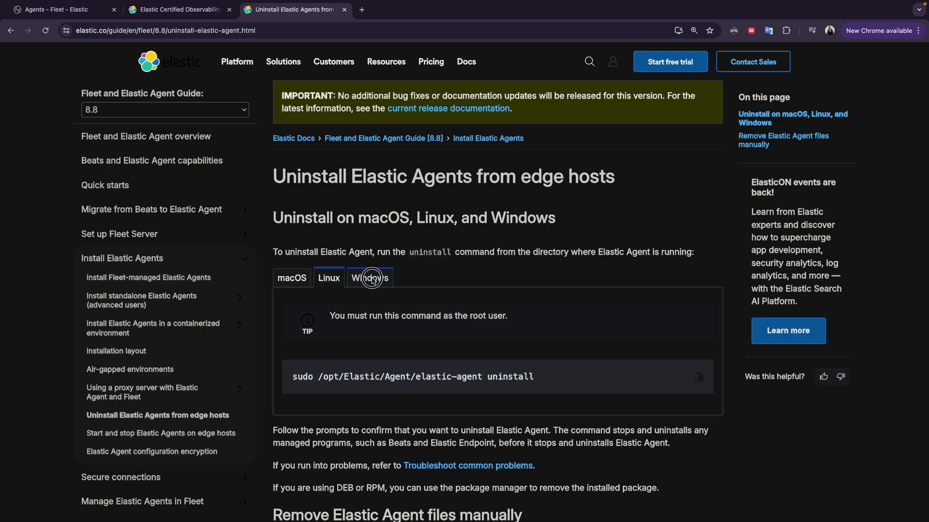
pyautogui.click(292, 282)
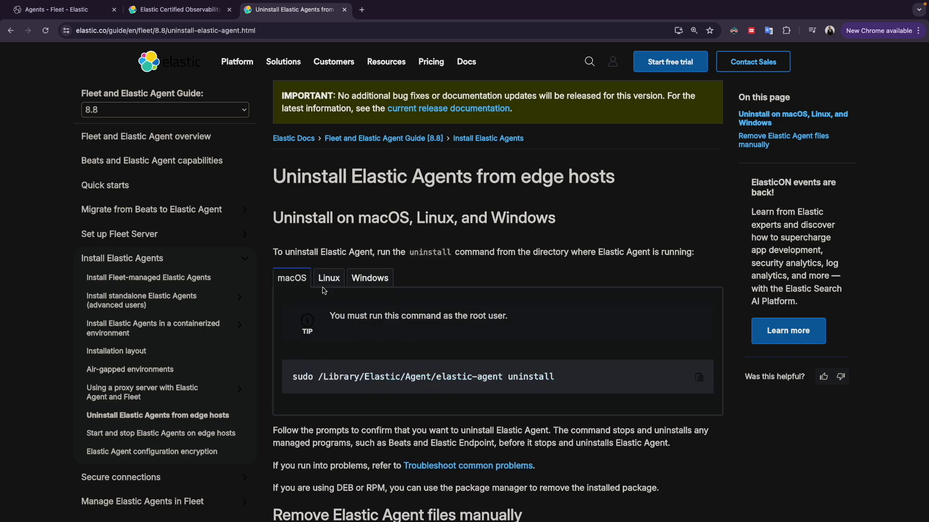
pyautogui.tripleClick(384, 377)
pyautogui.press('super+c')
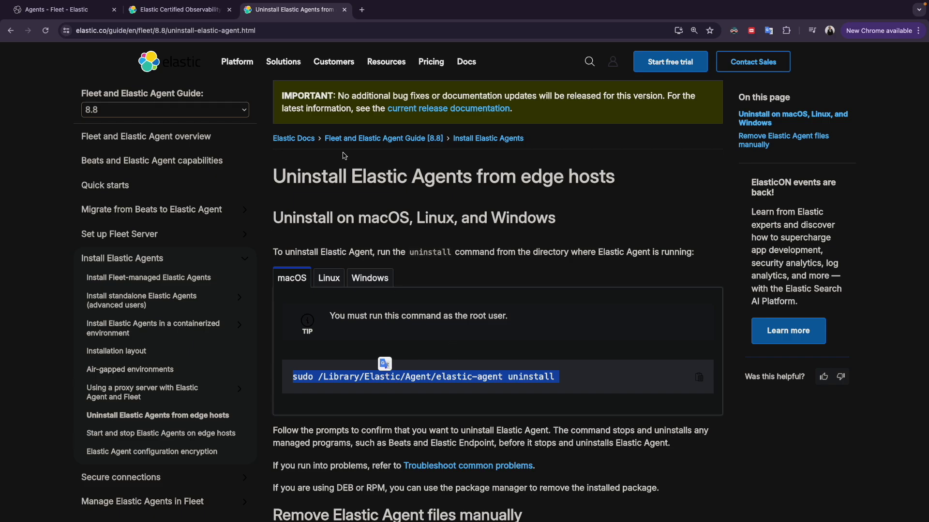
# Step: Switch to the Visual Studio Code terminal and move up from the elastic-agent folder to the Training directory
pyautogui.press('super+Tab')
pyautogui.write('cd ..')
pyautogui.press('Return')
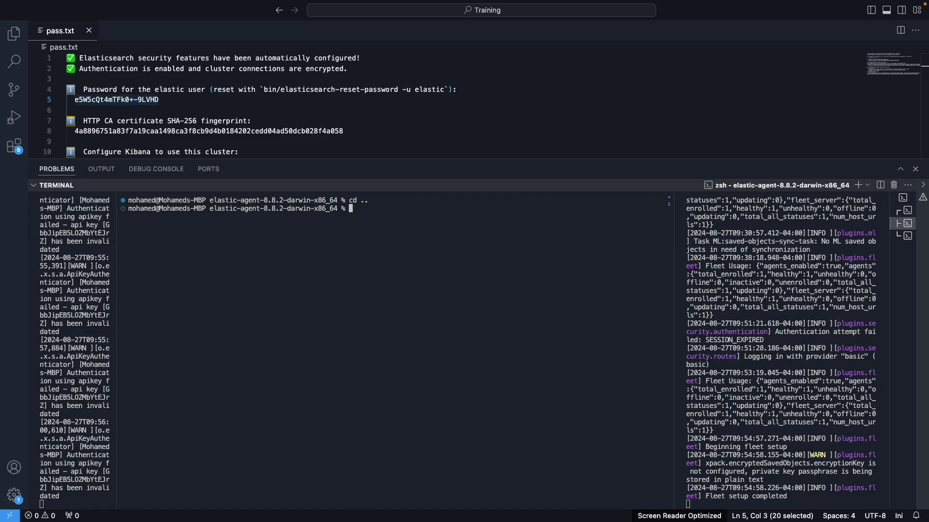
pyautogui.write('cd ..')
pyautogui.press('Return')
pyautogui.write('cd ..')
pyautogui.press('Return')
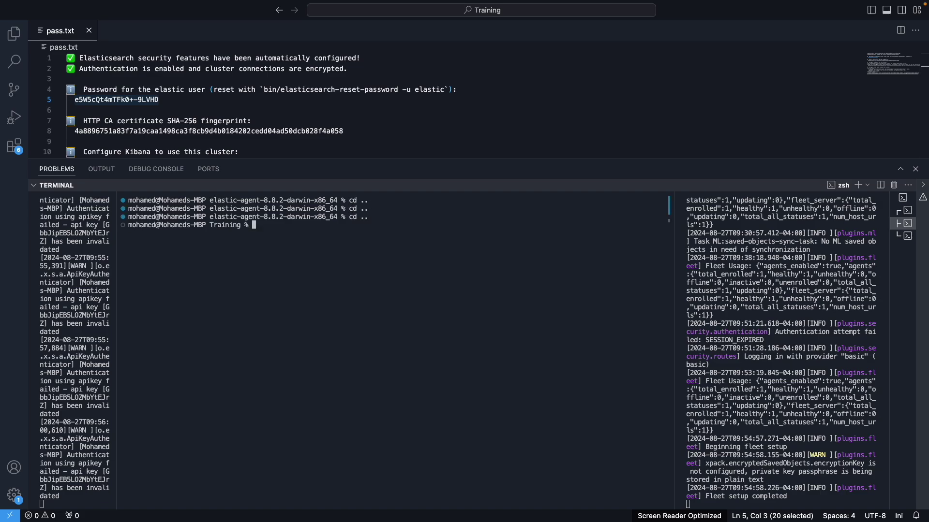
# Step: Run sudo /Library/Elastic/Agent/elastic-agent uninstall and confirm the removal with Y
pyautogui.press('super+v')
pyautogui.press('Return')
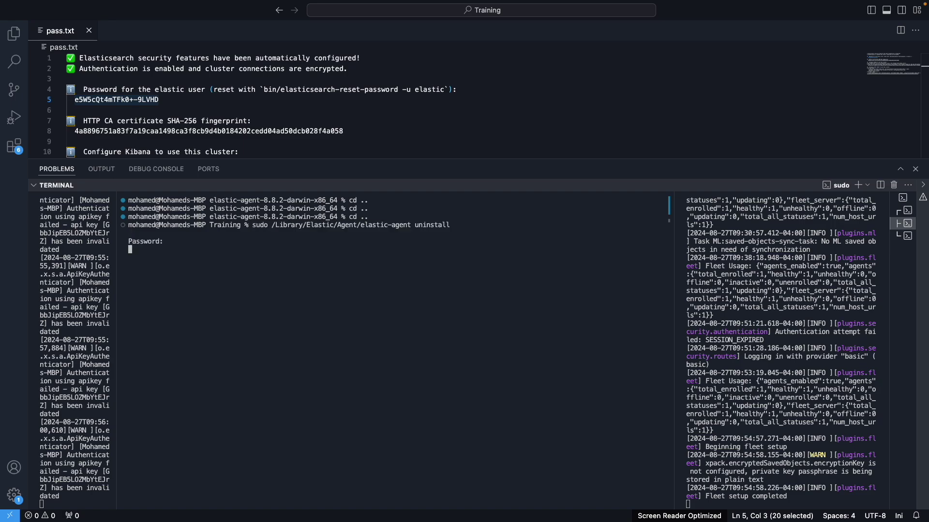
pyautogui.write('Y')
pyautogui.press('Return')
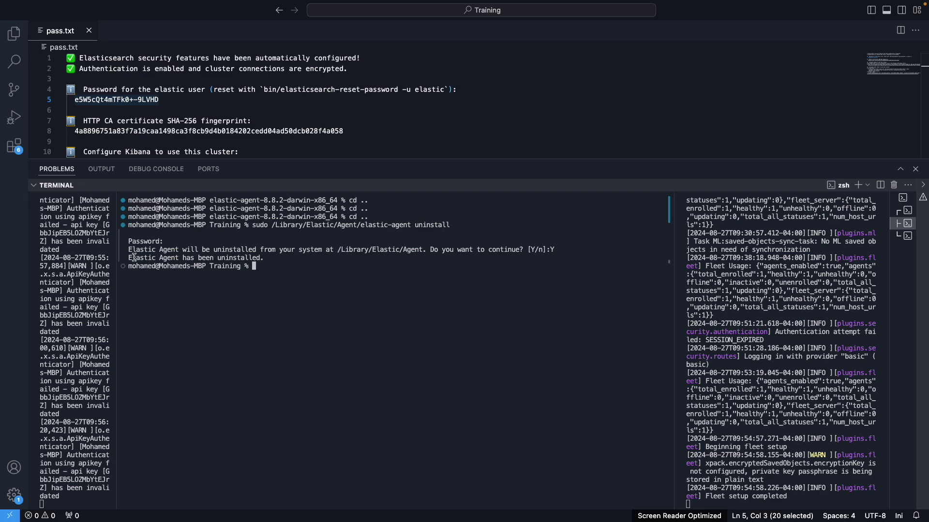
pyautogui.hotkey('ctrl', 'Right')
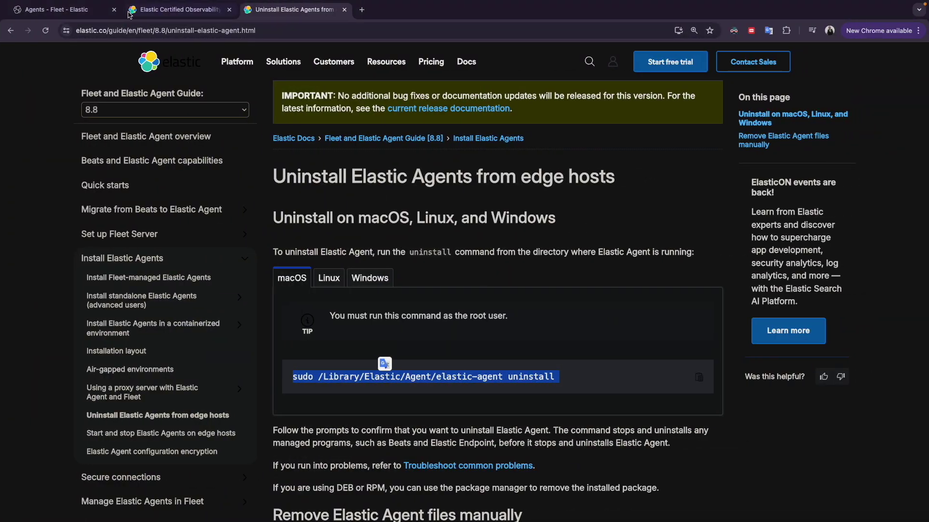
pyautogui.click(34, 9)
pyautogui.click(715, 173)
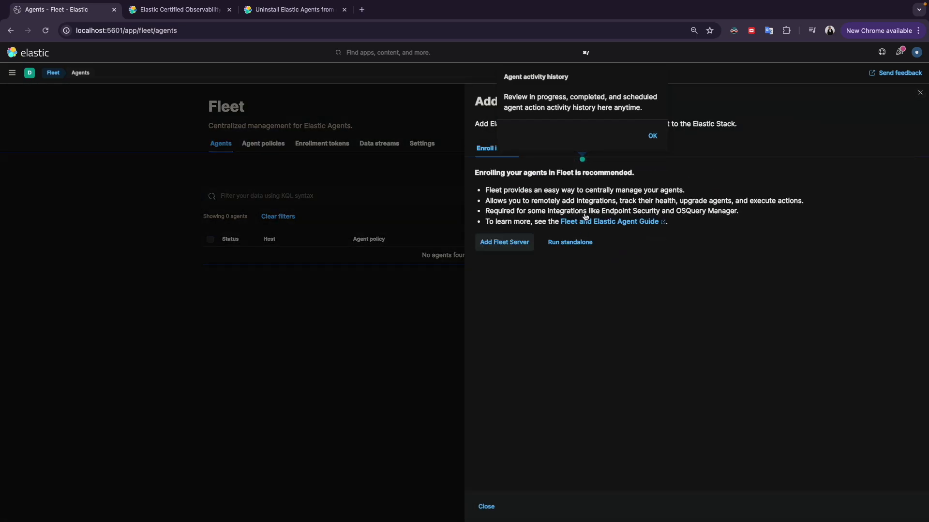
pyautogui.click(652, 135)
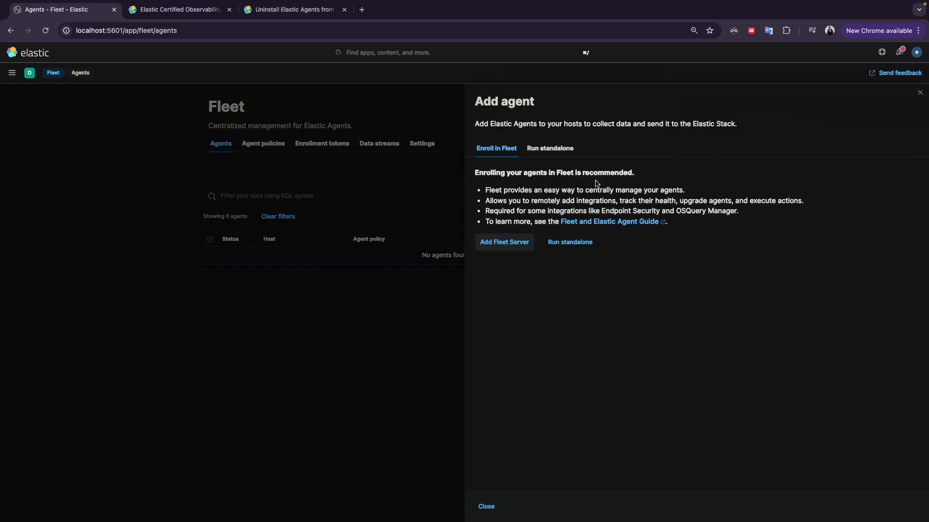
pyautogui.click(505, 242)
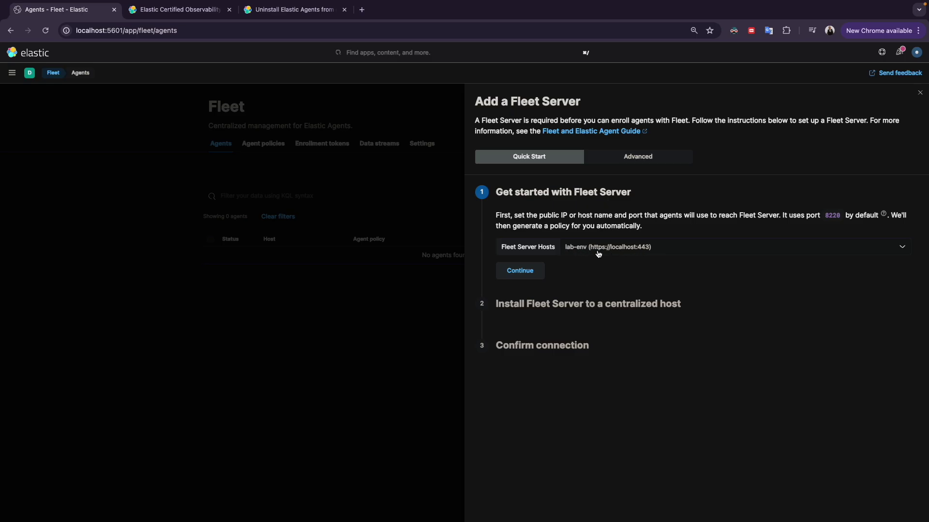
pyautogui.click(504, 272)
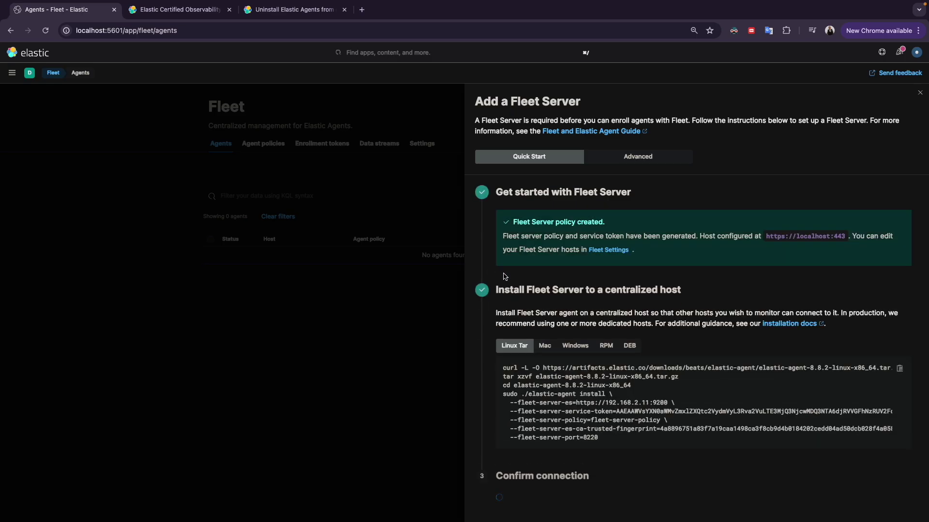
# Step: Copy the Mac Fleet Server install commands, including the service token, and run them in the Visual Studio Code terminal
pyautogui.click(546, 350)
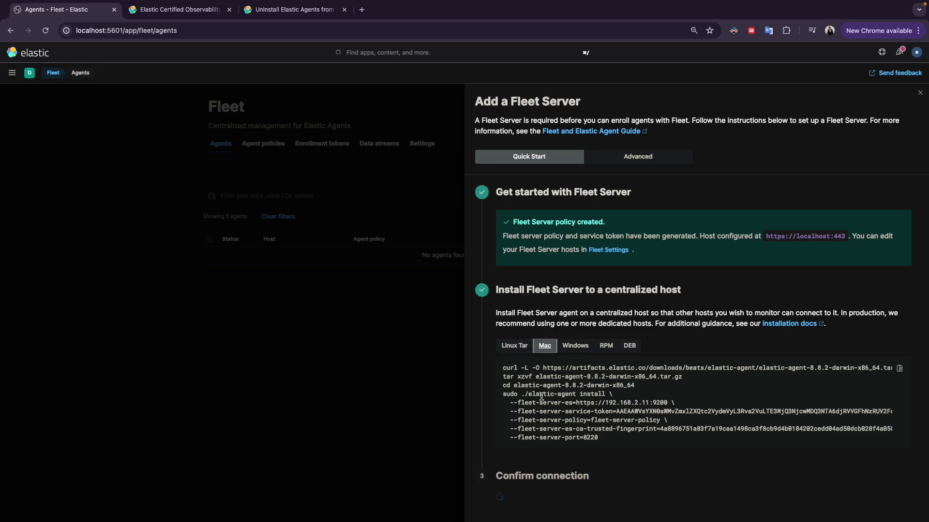
pyautogui.moveTo(599, 439); pyautogui.dragTo(500, 370)
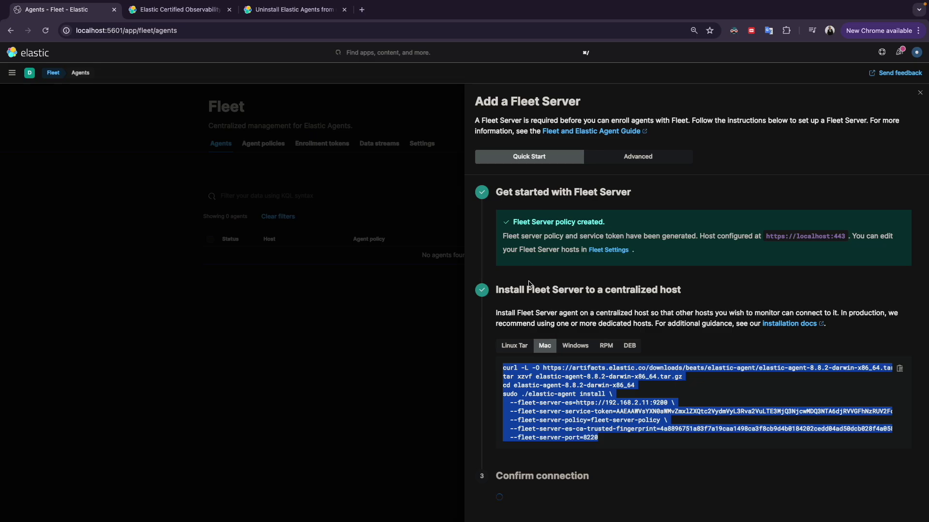
pyautogui.press('super+Tab')
pyautogui.press('super+v')
pyautogui.press('Return')
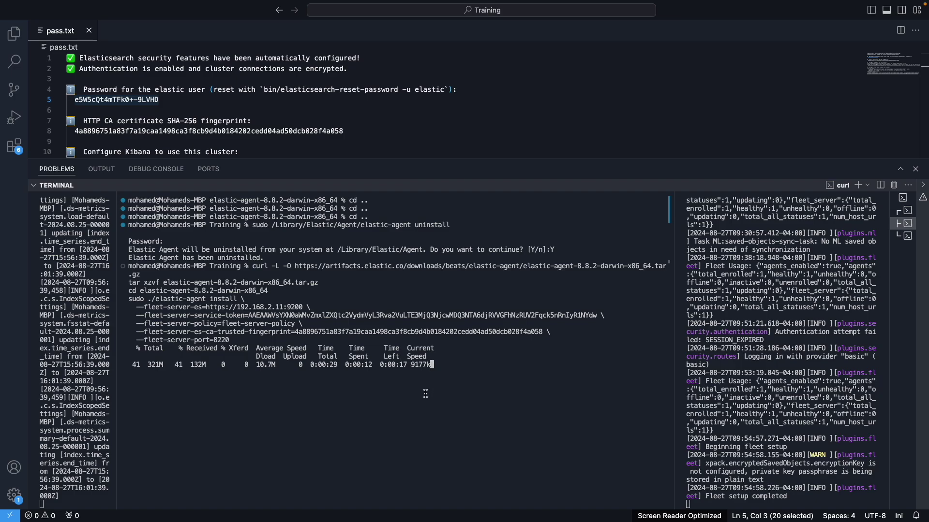
pyautogui.hotkey('ctrl', 'Right')
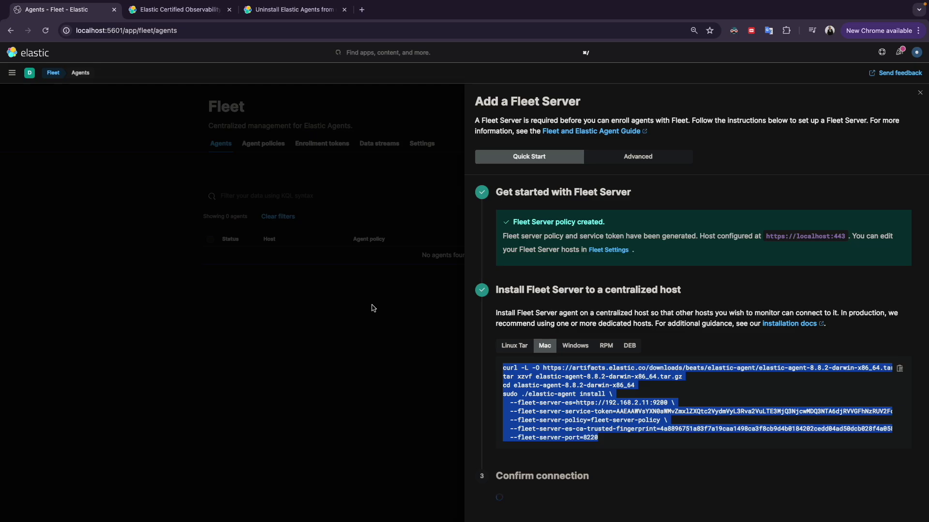
pyautogui.hotkey('ctrl', 'Tab')
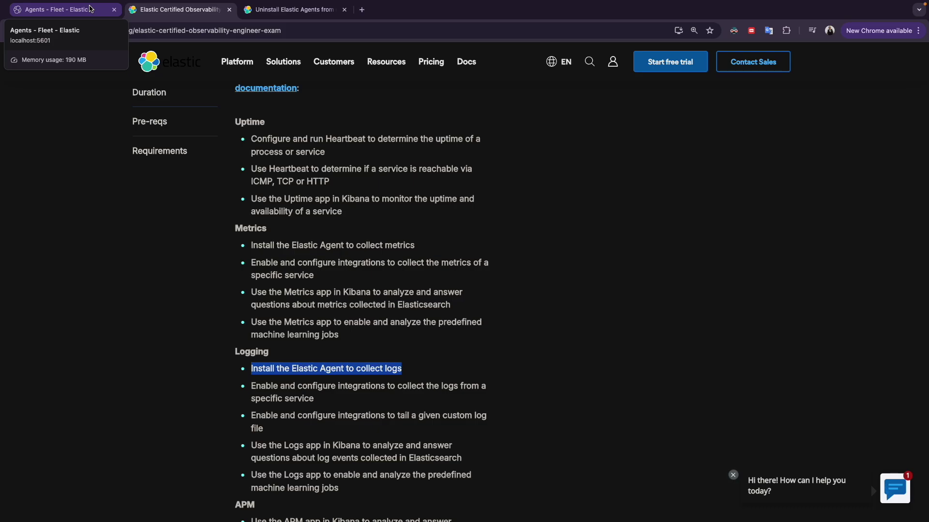
pyautogui.click(90, 8)
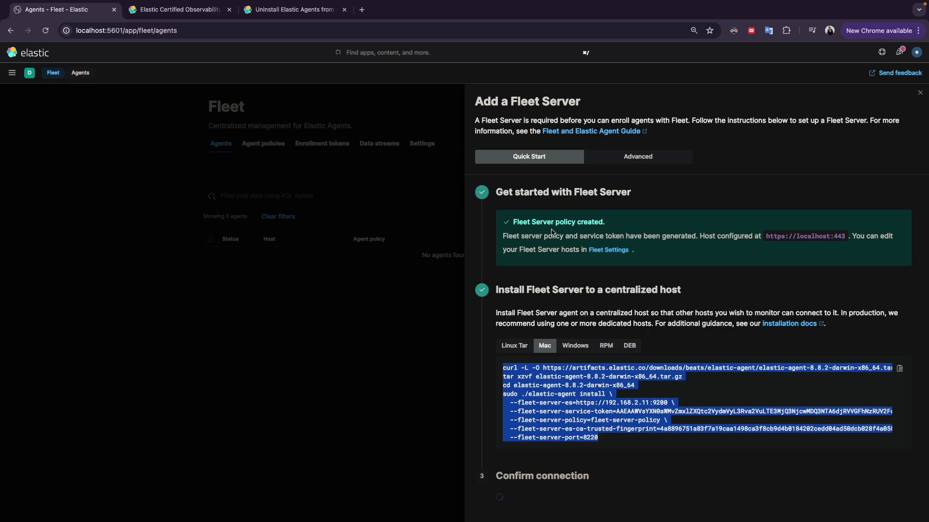
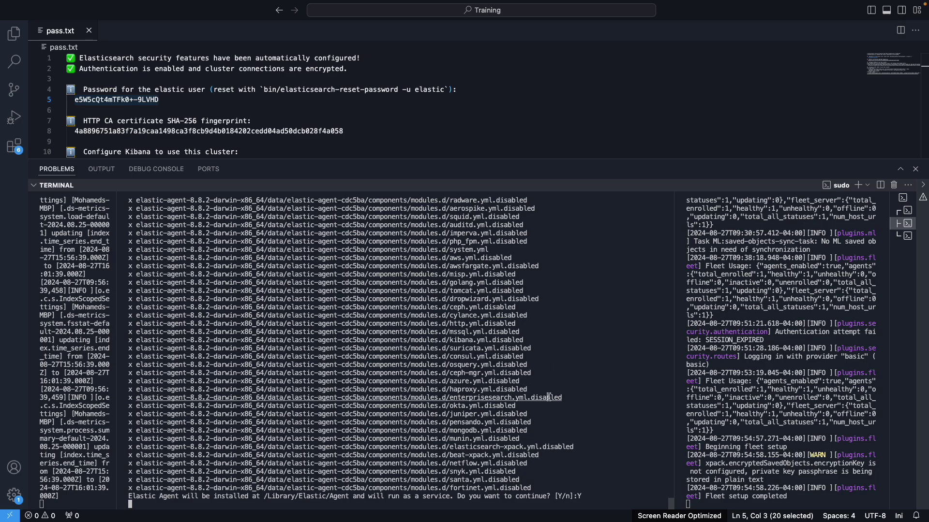
# Step: Show the Training folder's files, collapse kibana-8.8.2, and inspect the contents of the extracted elastic-agent-8.8.2-darwin-x86_64 folder
pyautogui.hotkey('ctrl', 'Right')
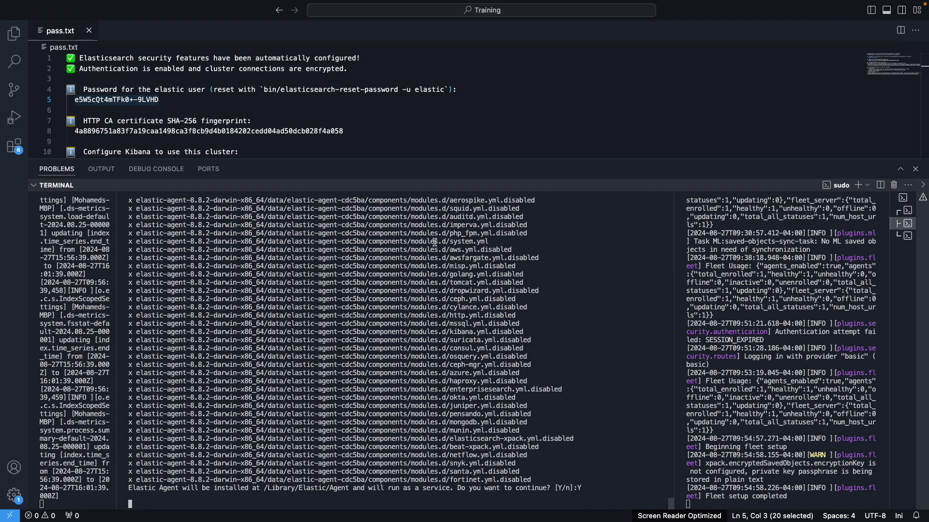
pyautogui.click(14, 33)
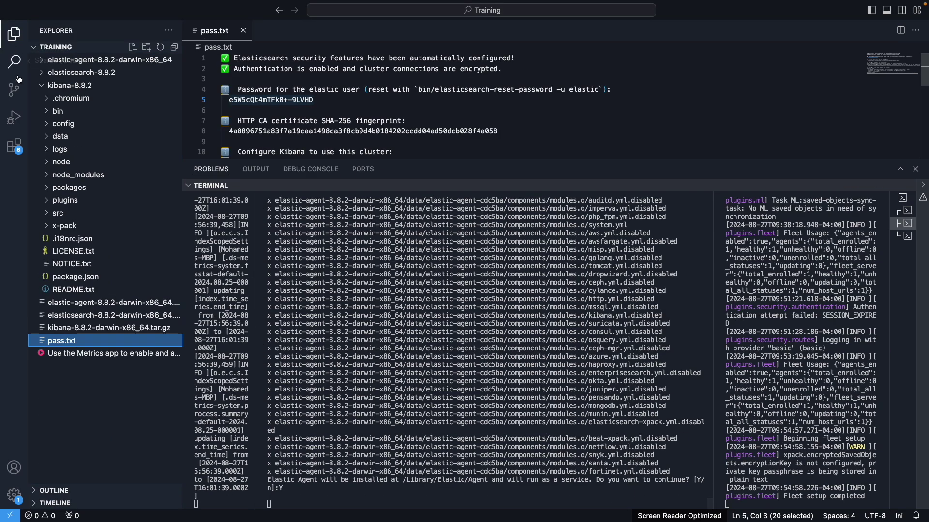
pyautogui.click(47, 86)
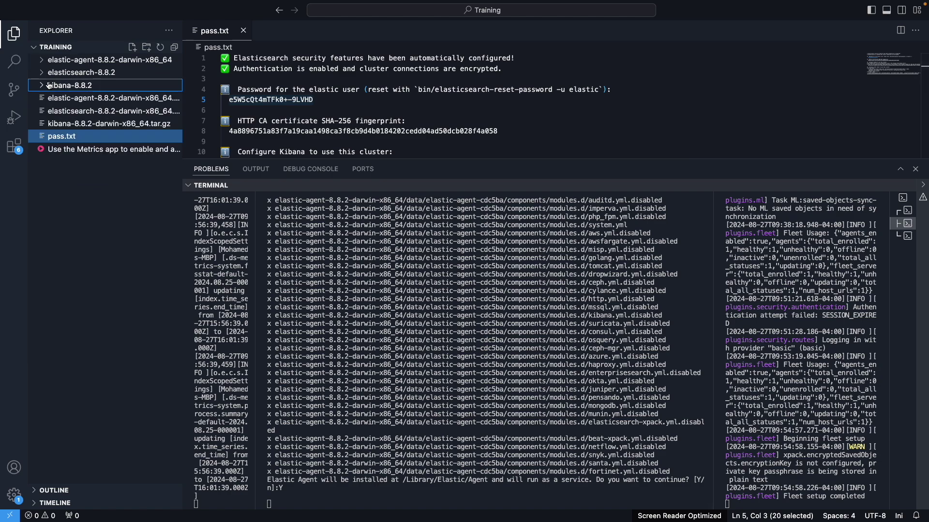
pyautogui.click(108, 62)
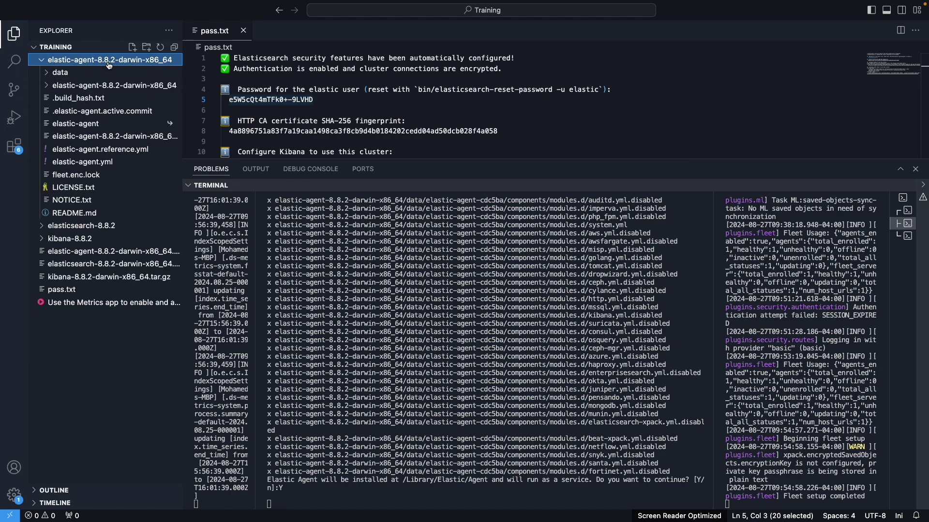
pyautogui.click(108, 63)
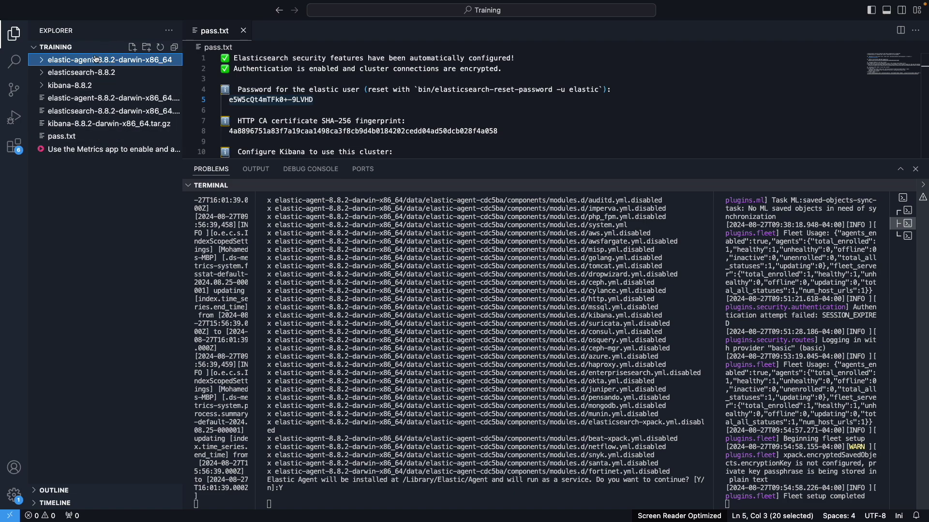
# Step: Wait in the terminal for the Elastic Agent installation to finish, and check the Fleet Server connection in Fleet in Chrome
pyautogui.click(338, 498)
pyautogui.press('Return')
pyautogui.press('Return')
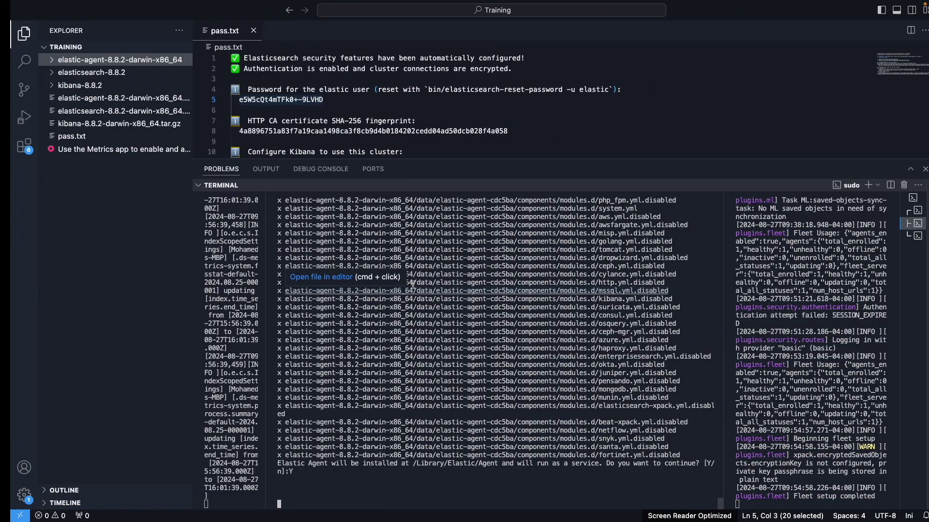
pyautogui.moveTo(628, 5)
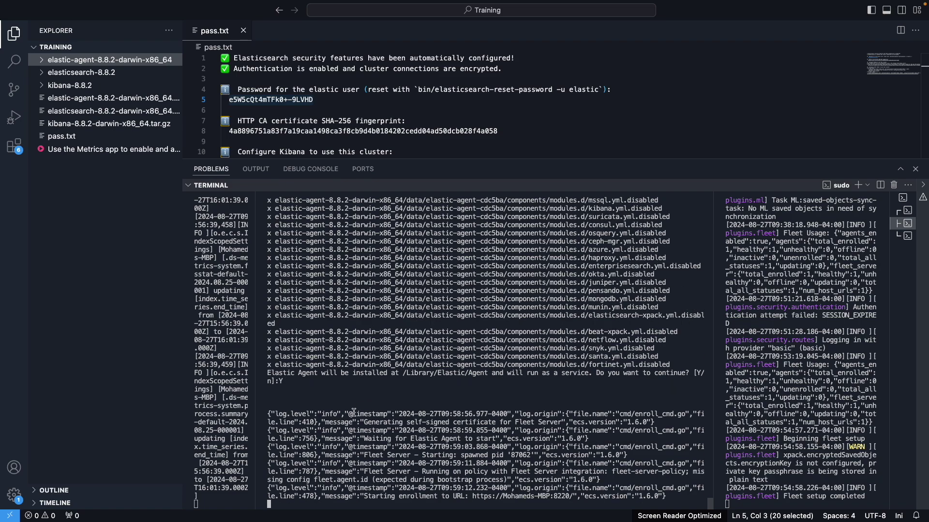
pyautogui.press('Return')
pyautogui.press('Return')
pyautogui.press('Return')
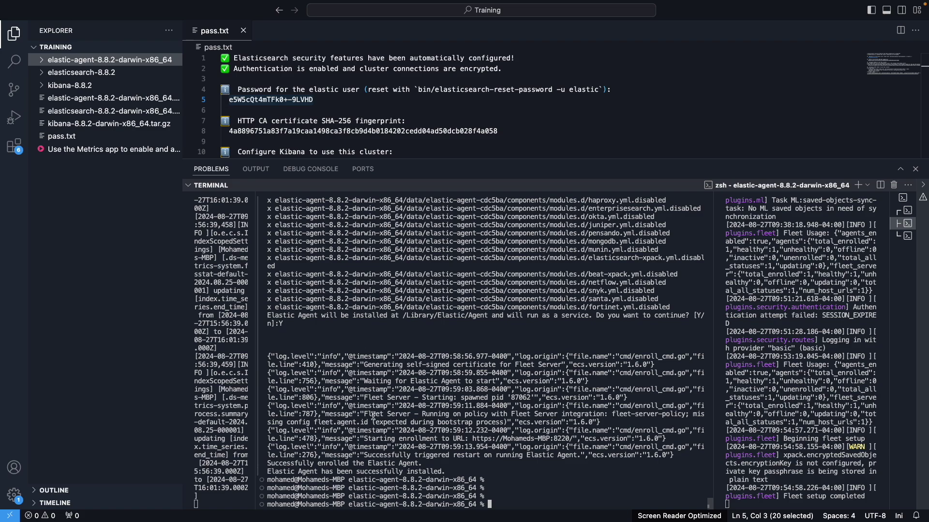
pyautogui.moveTo(323, 454); pyautogui.dragTo(469, 457)
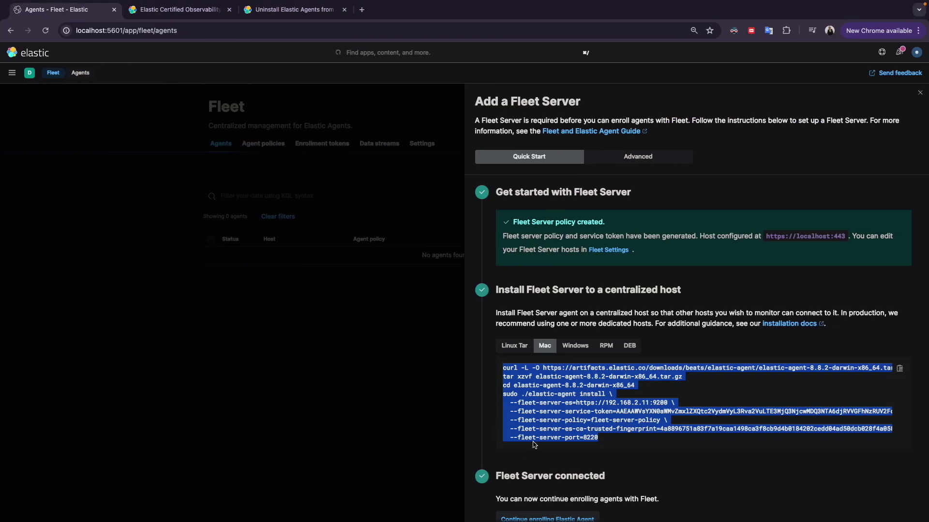
pyautogui.scroll(-1, 501, 479)
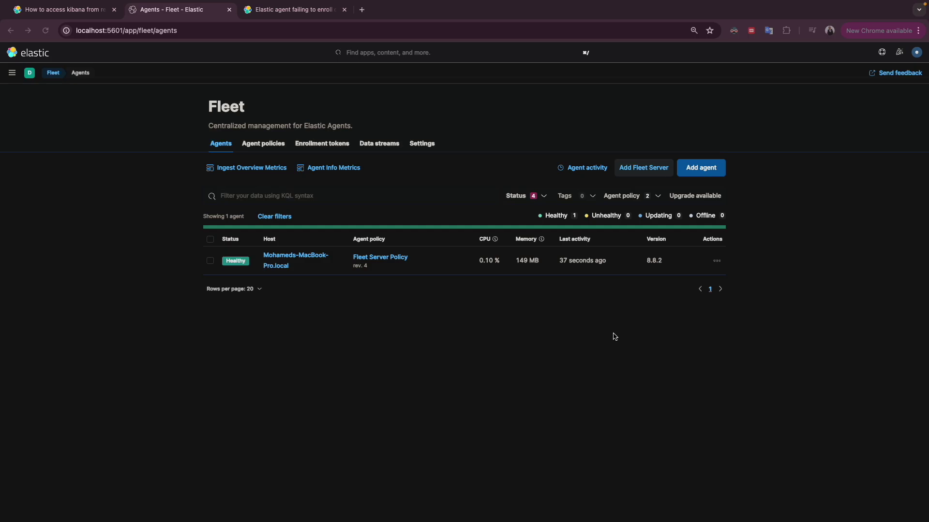
# Step: Start adding an agent with Agent policy 1 enrolled in Fleet, and bring up and highlight the Windows install commands
pyautogui.click(705, 173)
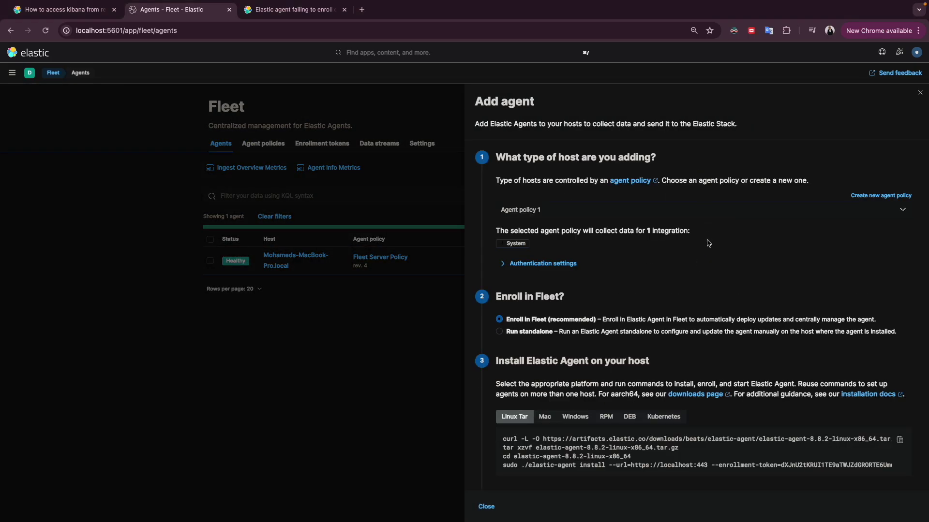
pyautogui.scroll(-2, 614, 313)
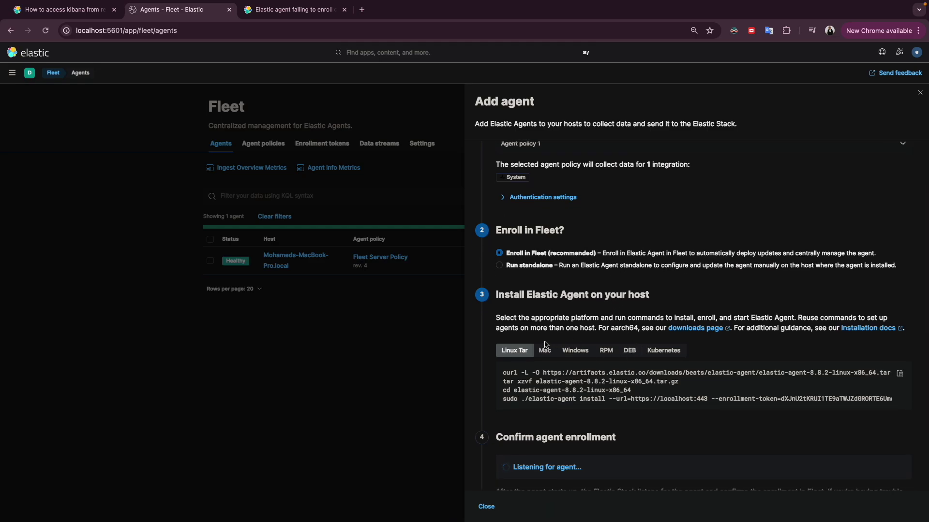
pyautogui.click(575, 350)
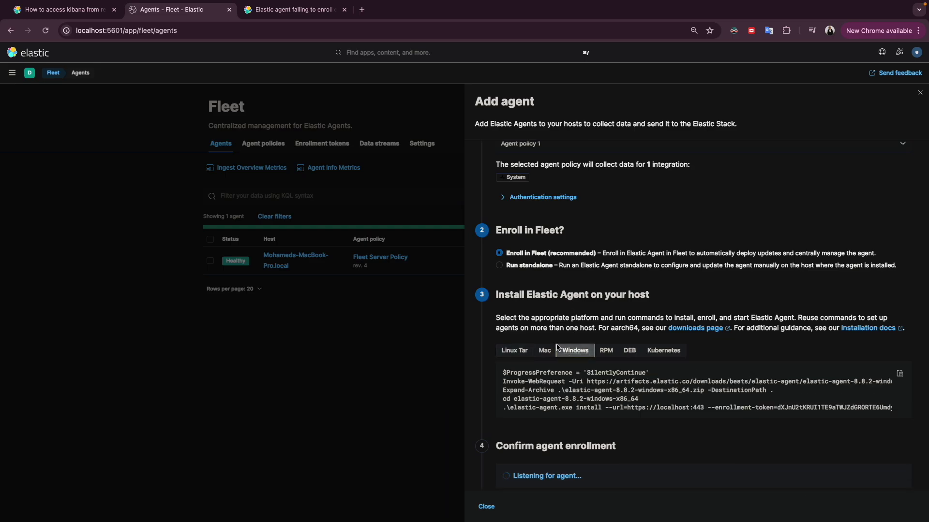
pyautogui.moveTo(504, 373); pyautogui.dragTo(801, 418)
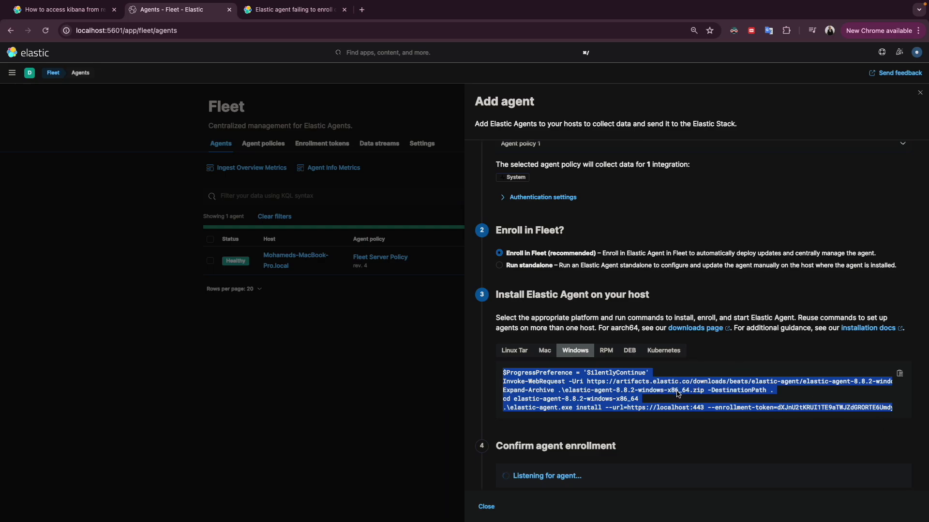
pyautogui.click(653, 389)
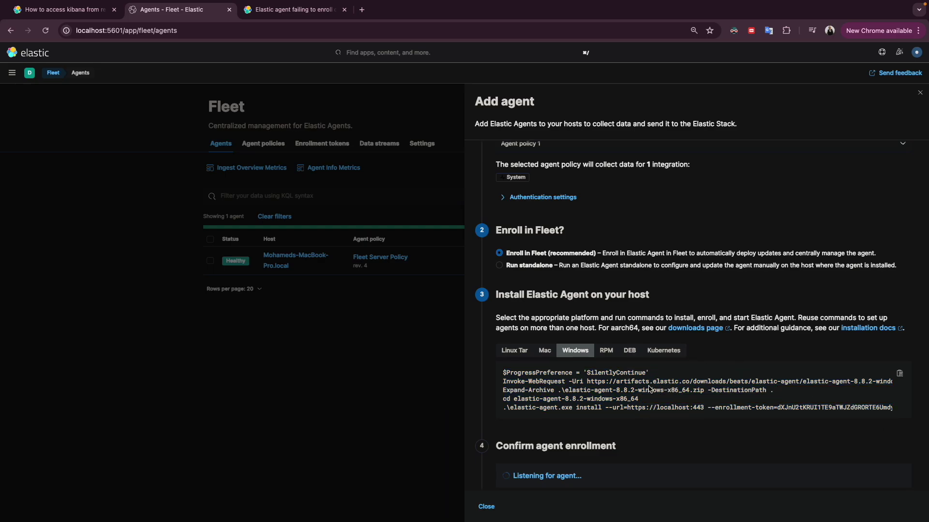
pyautogui.moveTo(613, 390); pyautogui.dragTo(636, 392)
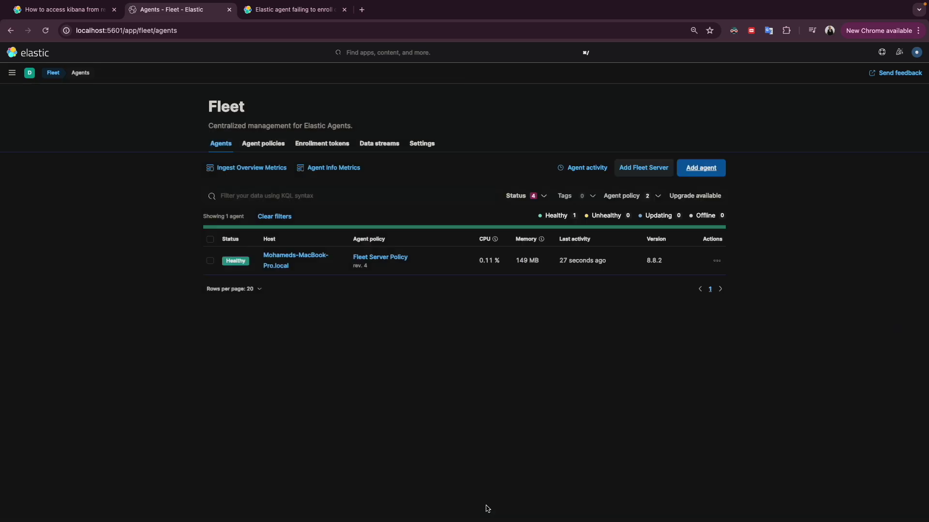
# Step: Close the Add agent instructions and check the status of the newly enrolled Windows desktop agent
pyautogui.click(487, 506)
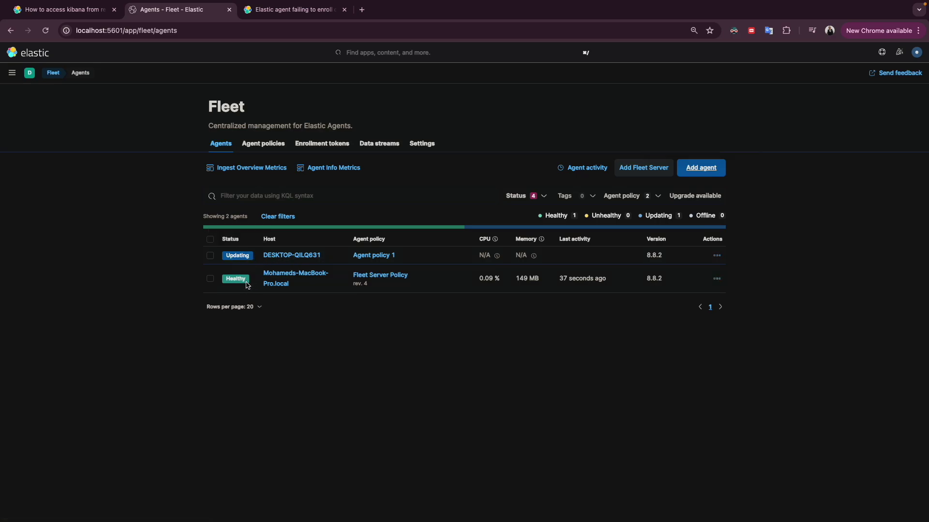
pyautogui.moveTo(251, 259)
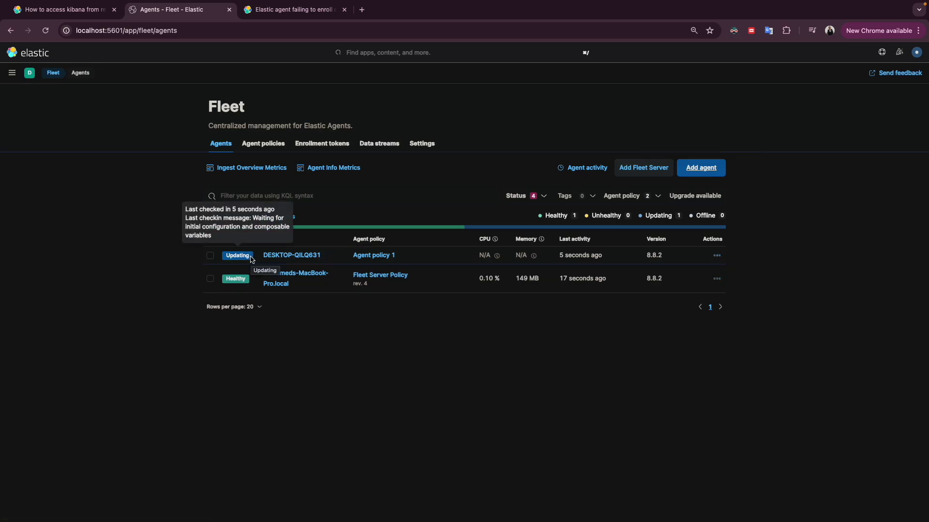